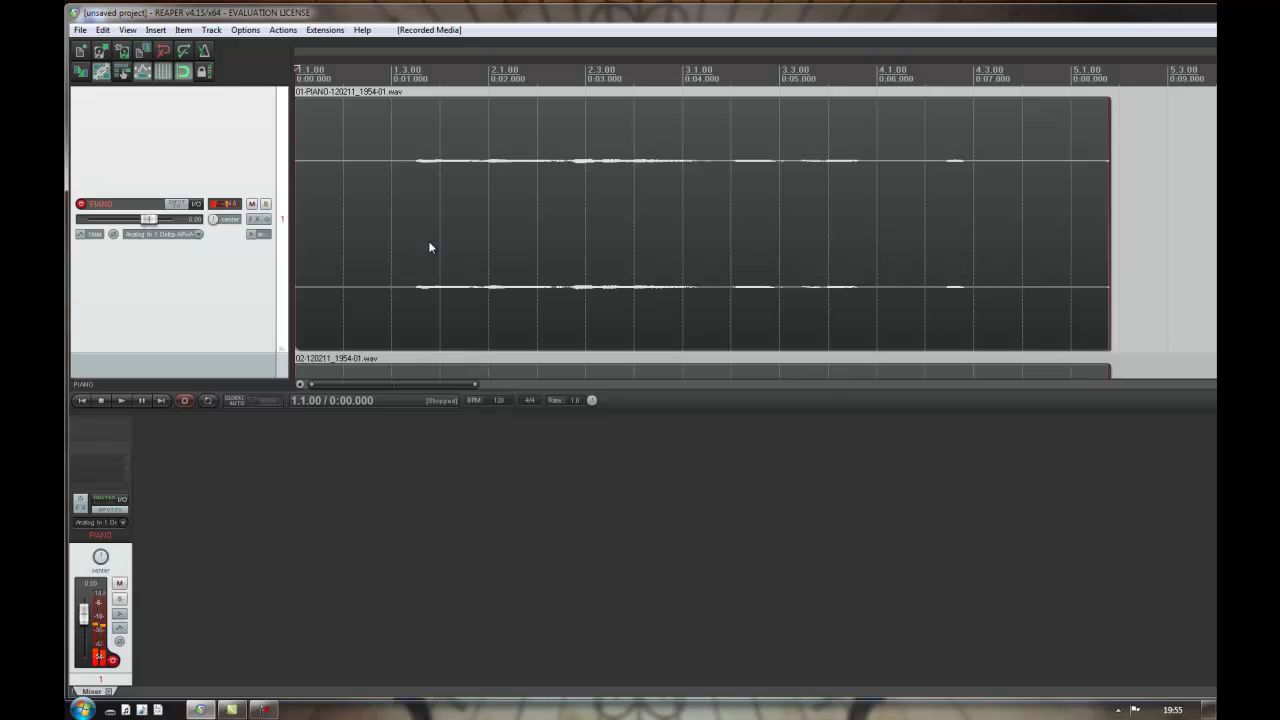
Normalize the piano recording item through Item processing, boosting it by +31.3 dB
right_click(430, 247)
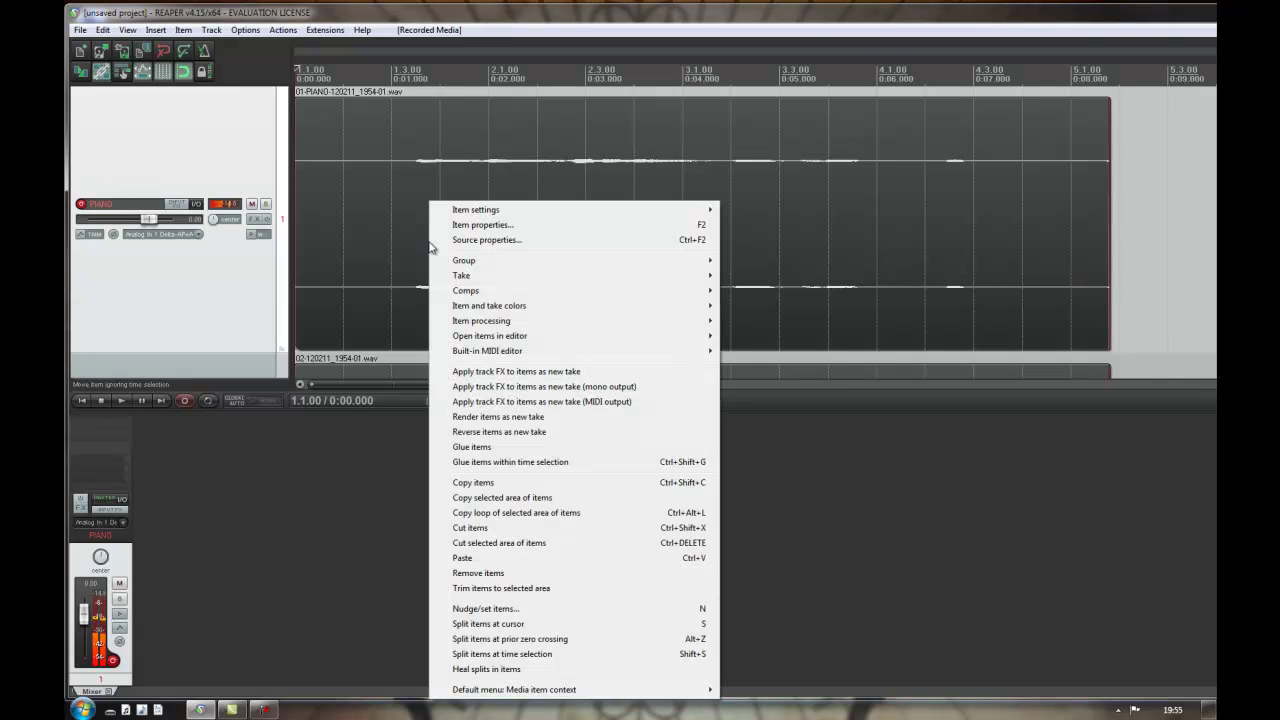
mouse_move(614, 327)
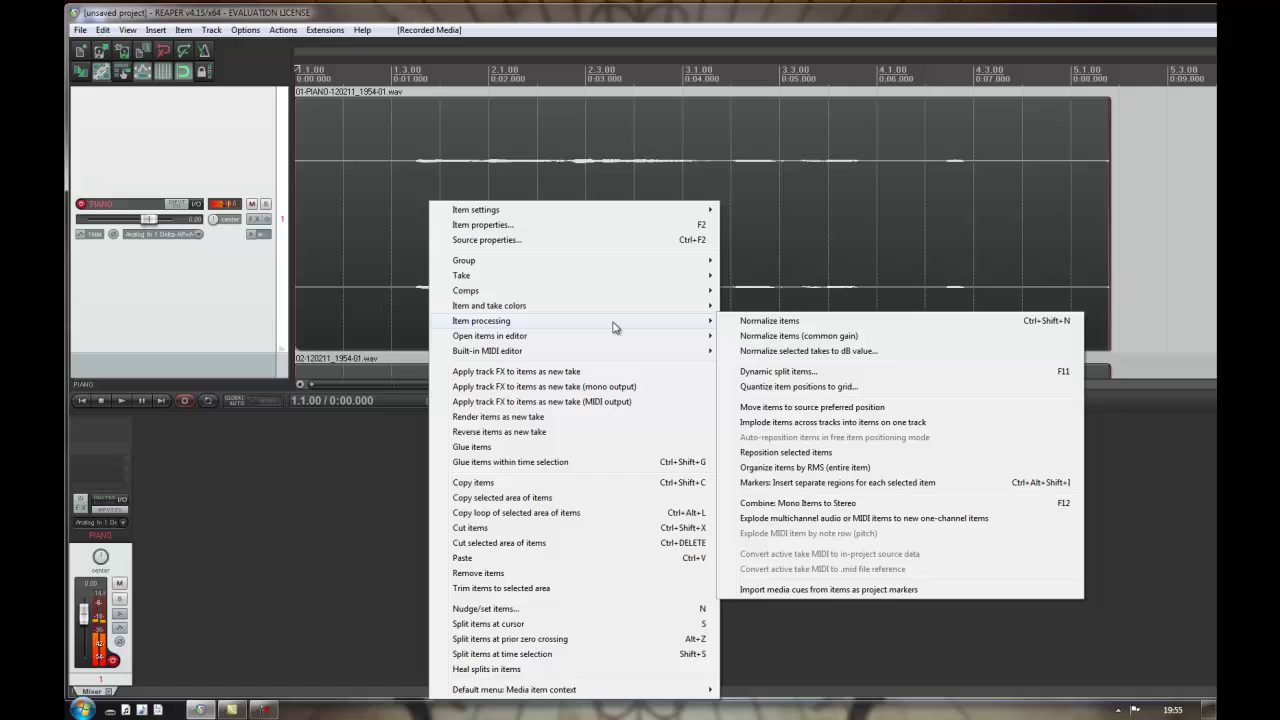
click(766, 322)
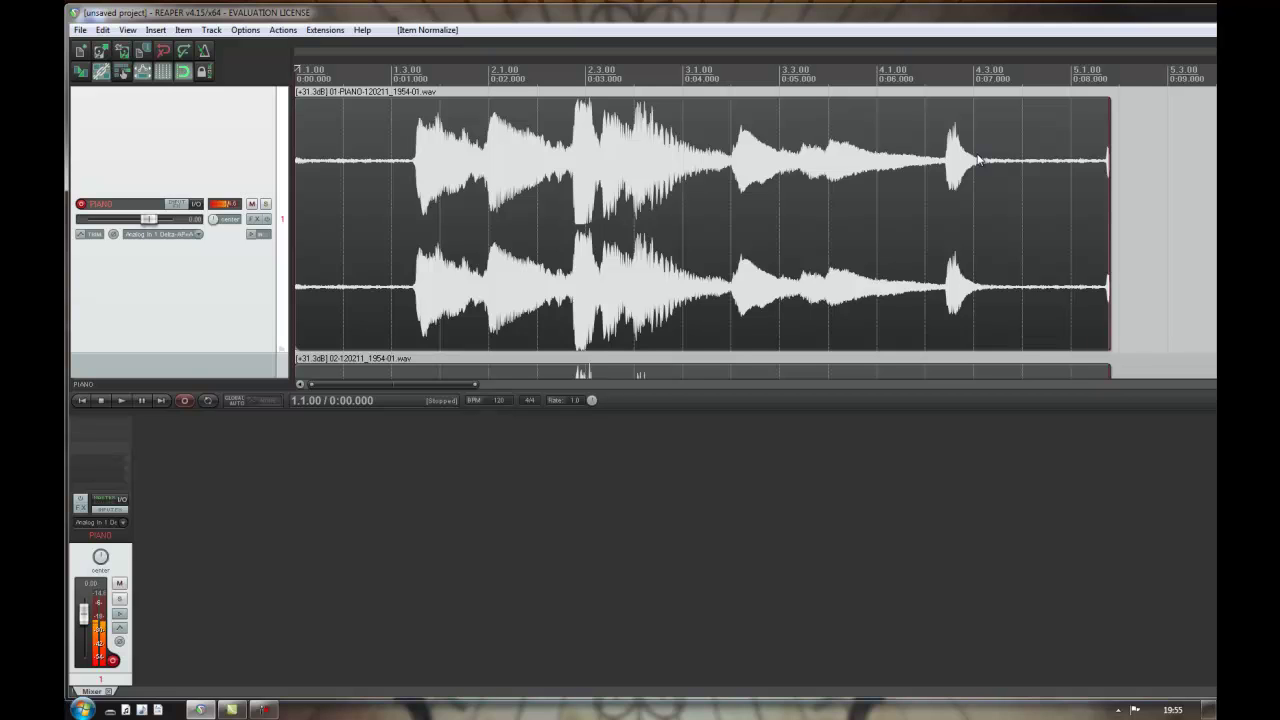
scroll(979, 160, up, 8)
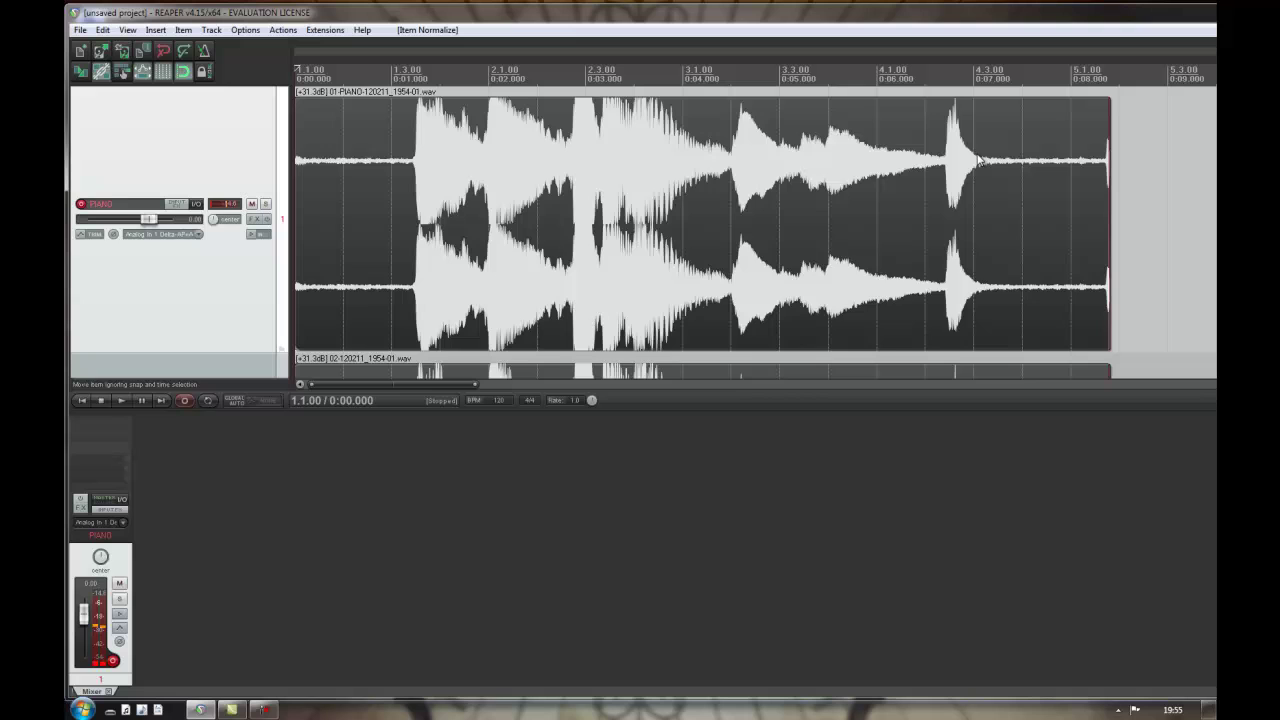
scroll(979, 160, down, 8)
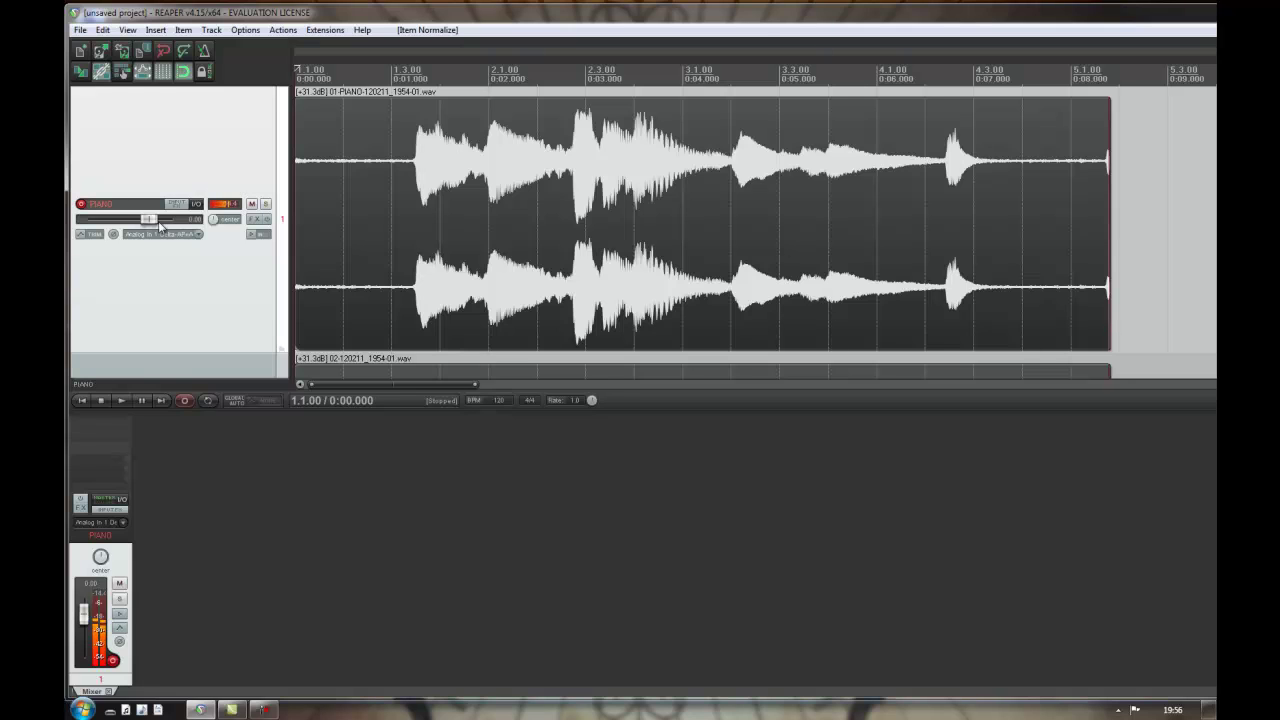
Set the PIANO fader to -12.0 dB, delete the second item, and audition the normalized take
drag(150, 219, 127, 219)
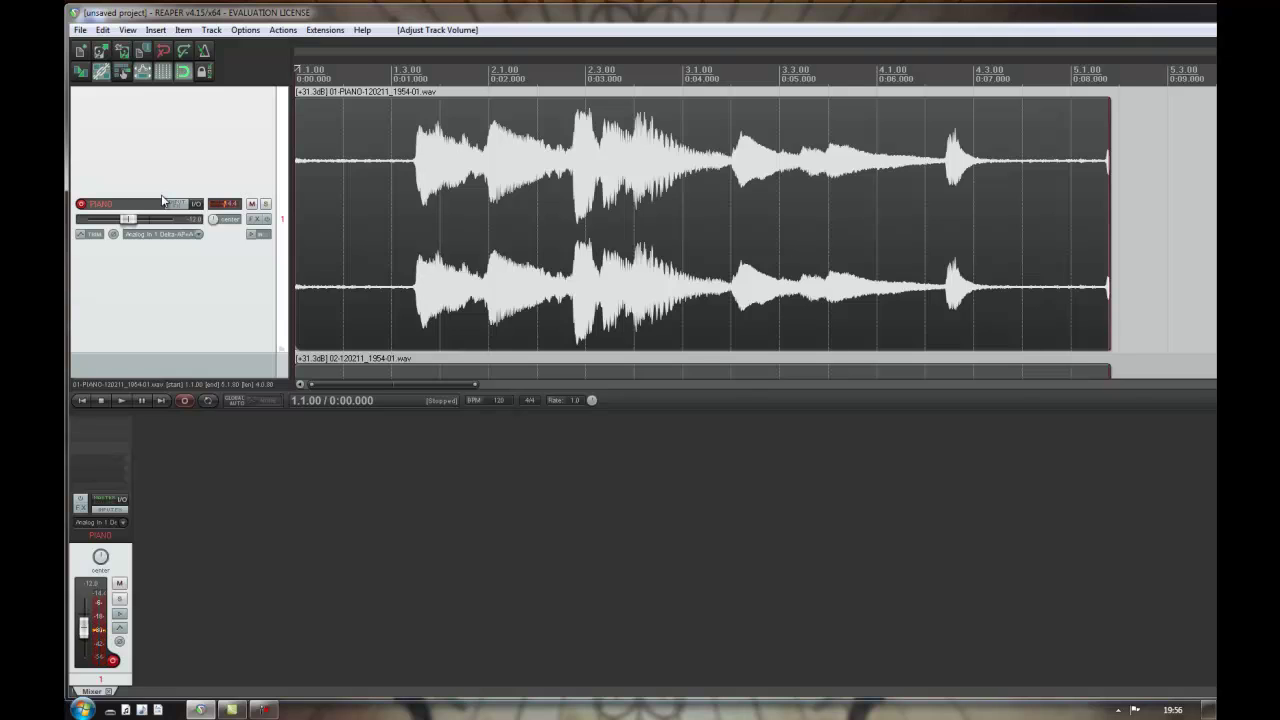
key(Delete)
key(space)
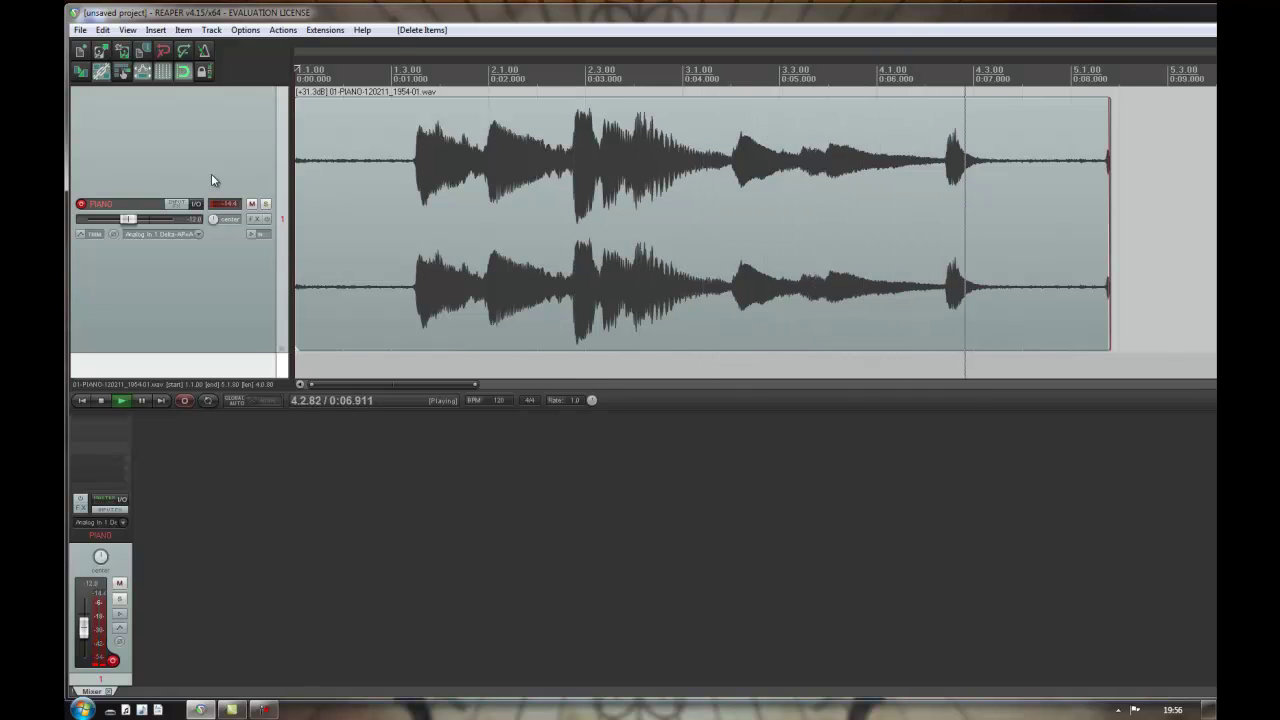
key(space)
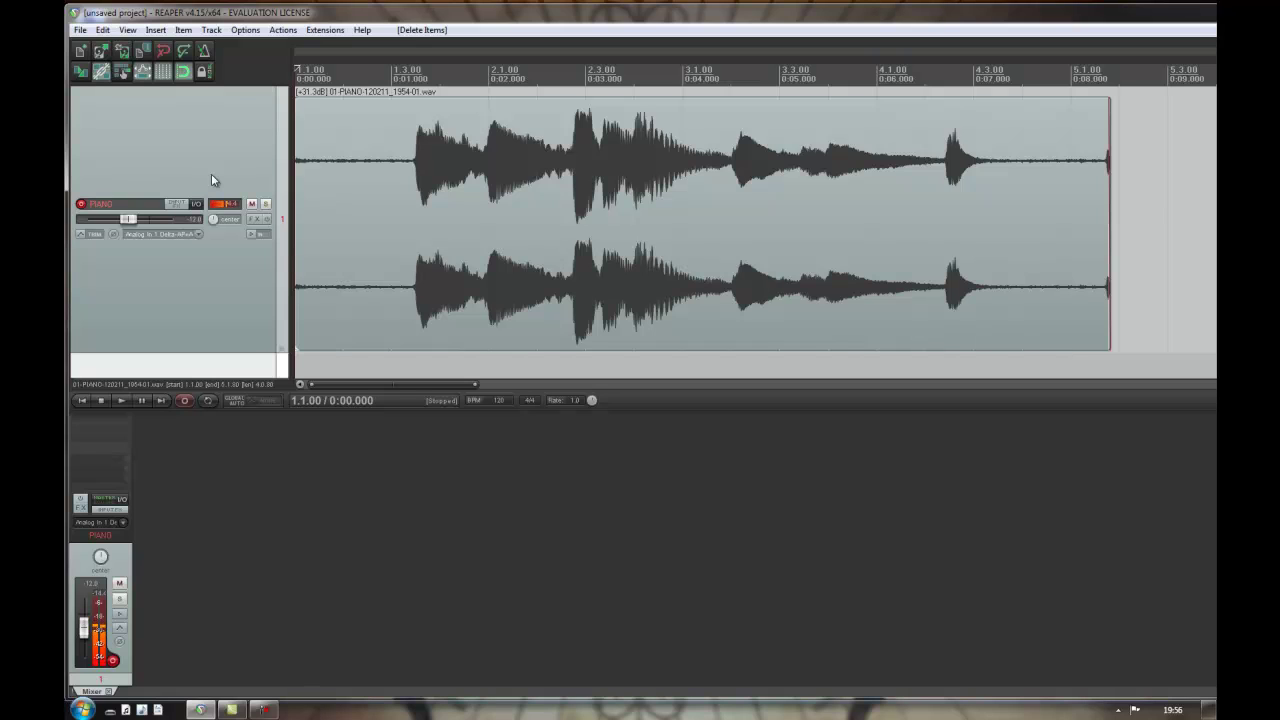
key(space)
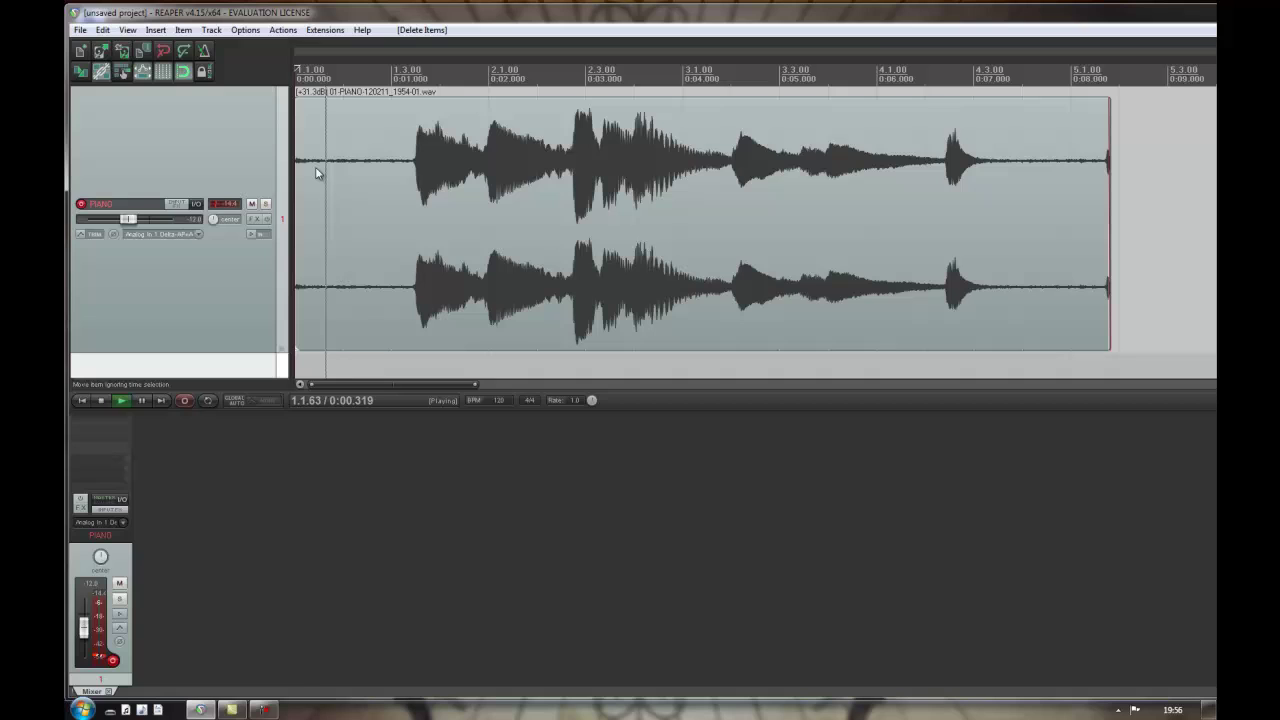
key(space)
mouse_move(157, 228)
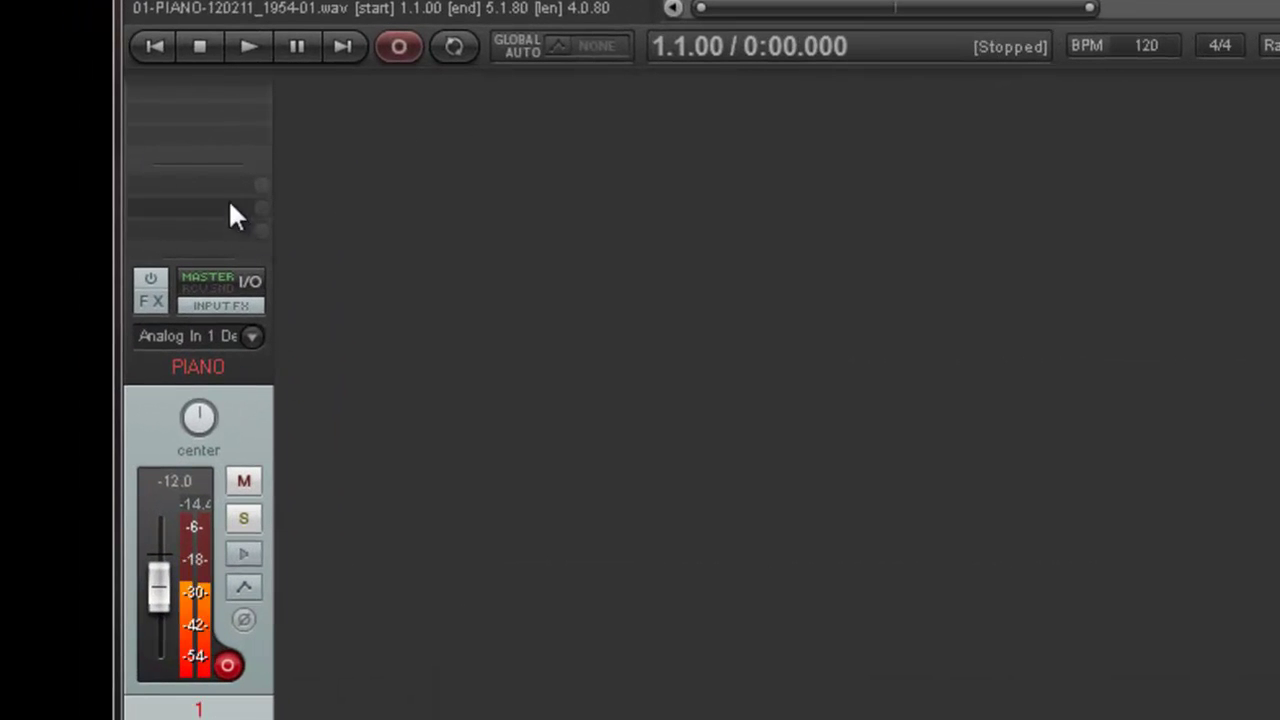
Insert VST: ReaFir on the PIANO track by searching 'reaf', then move its window aside
click(214, 114)
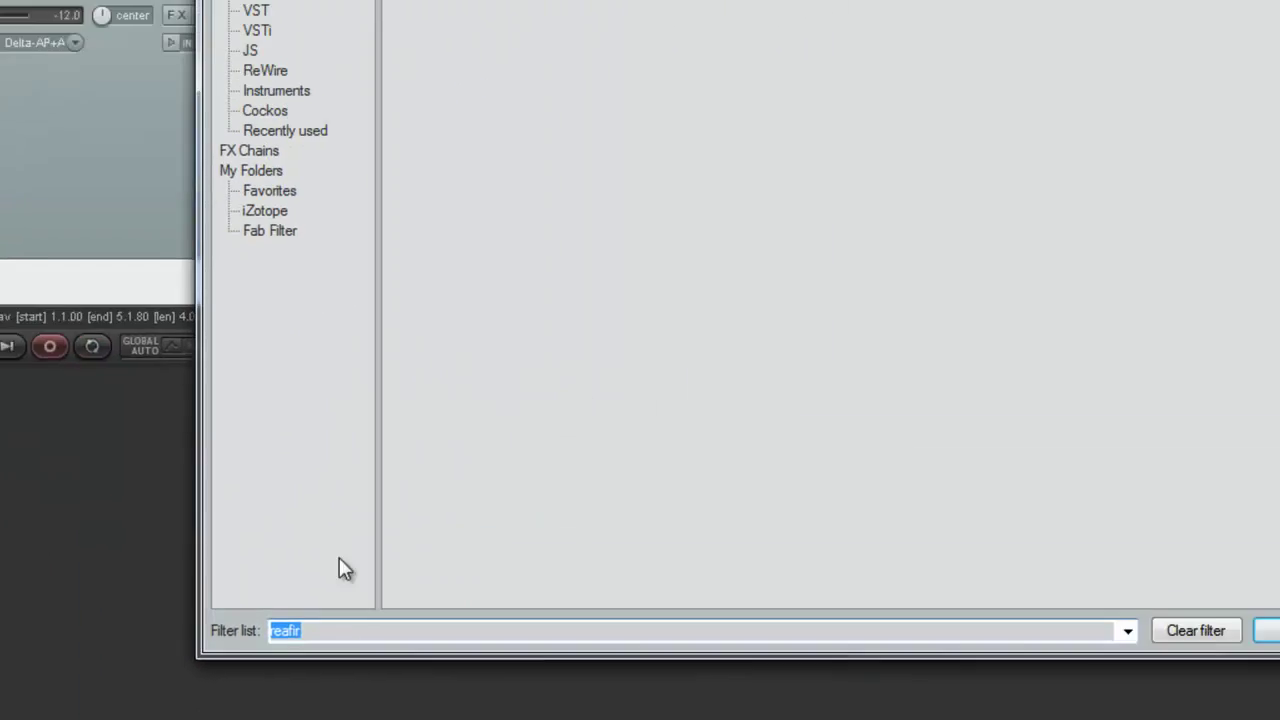
key(BackSpace)
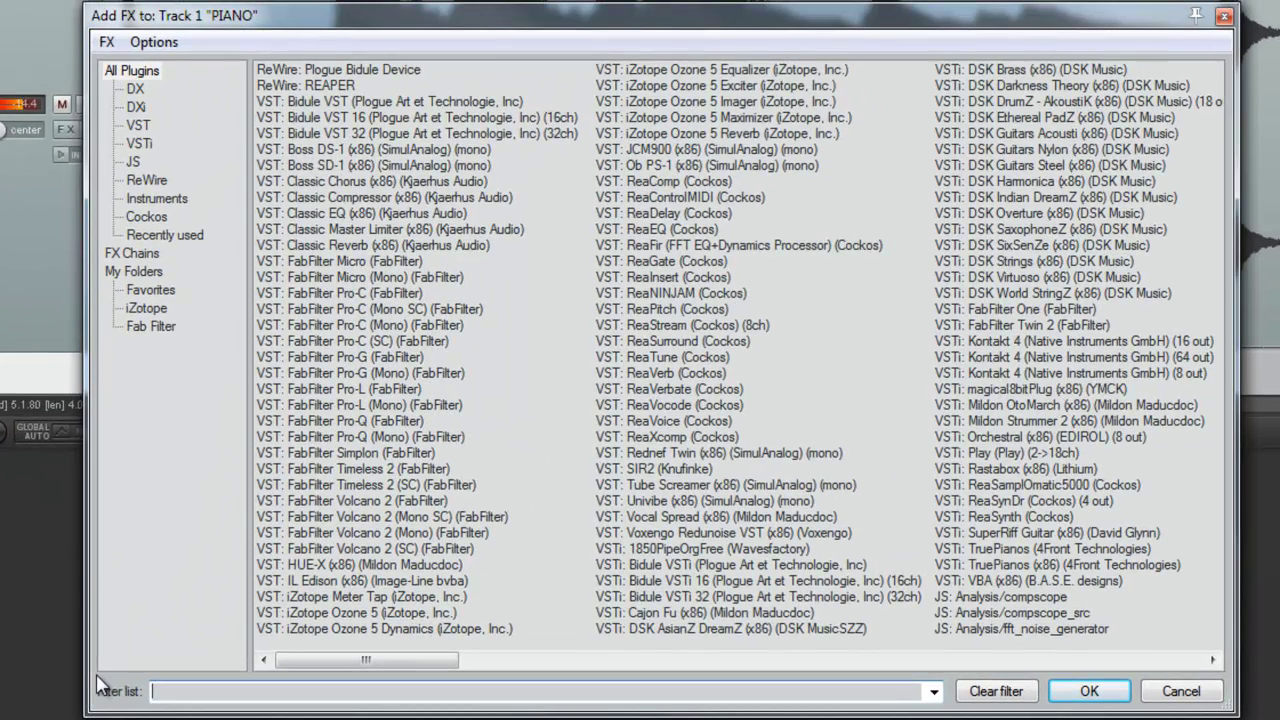
text(reafir)
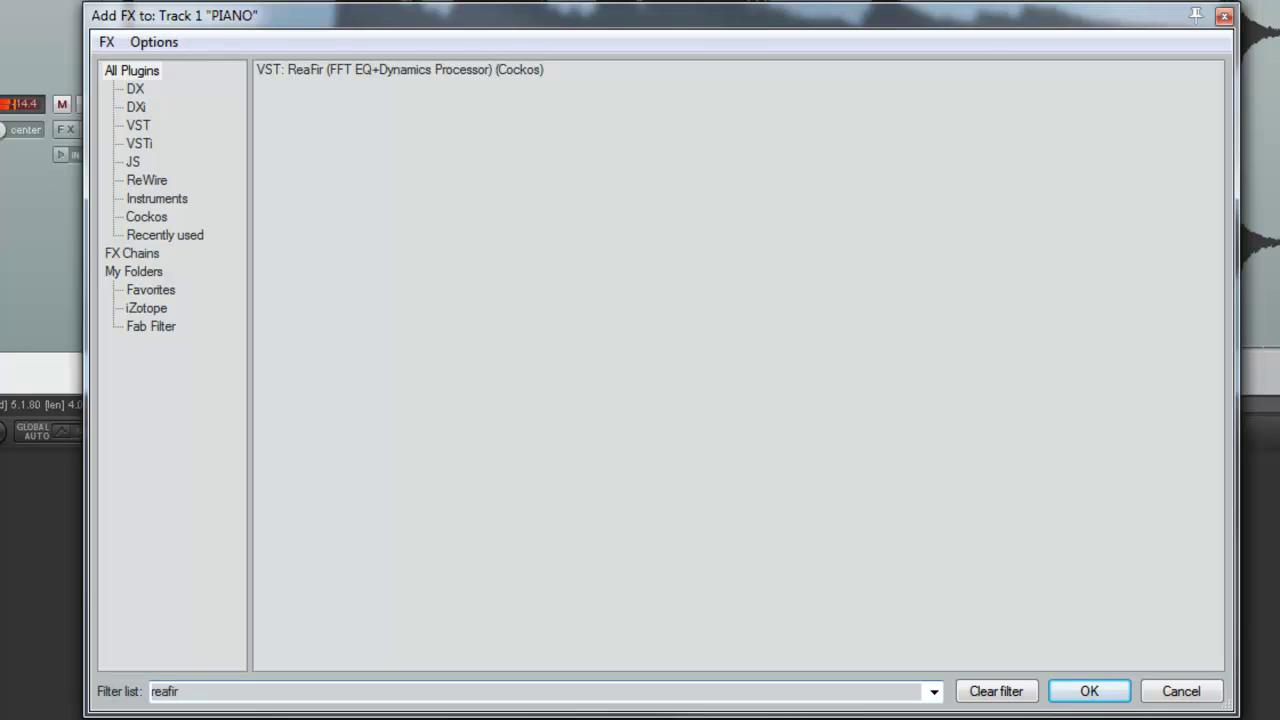
double_click(330, 72)
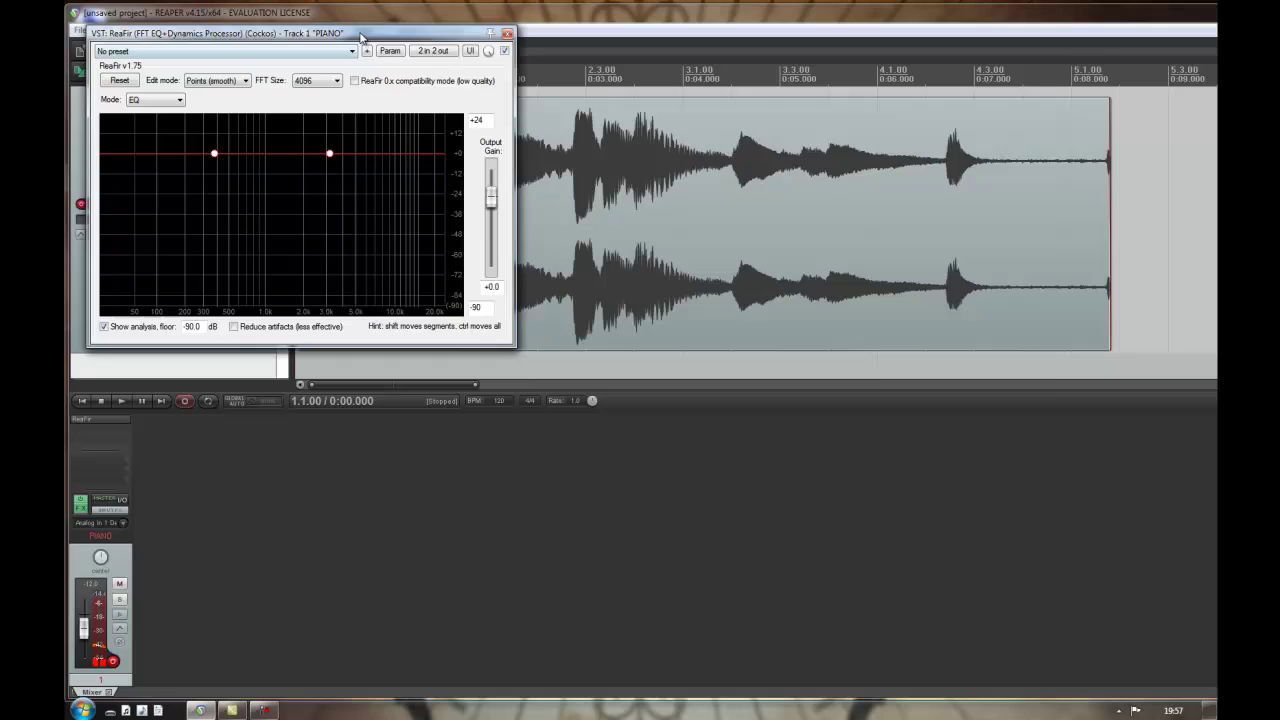
drag(363, 34, 889, 76)
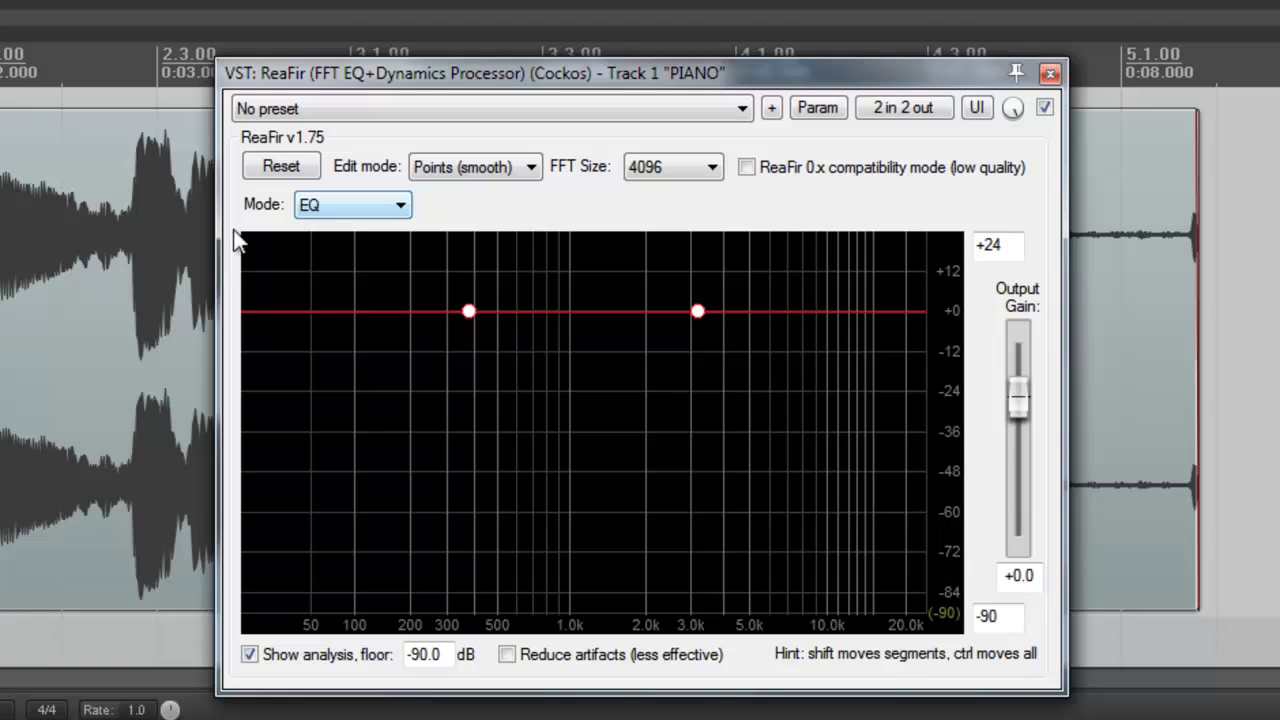
Switch ReaFir to Subtract mode and tick 'Automatically build noise profile'
click(400, 205)
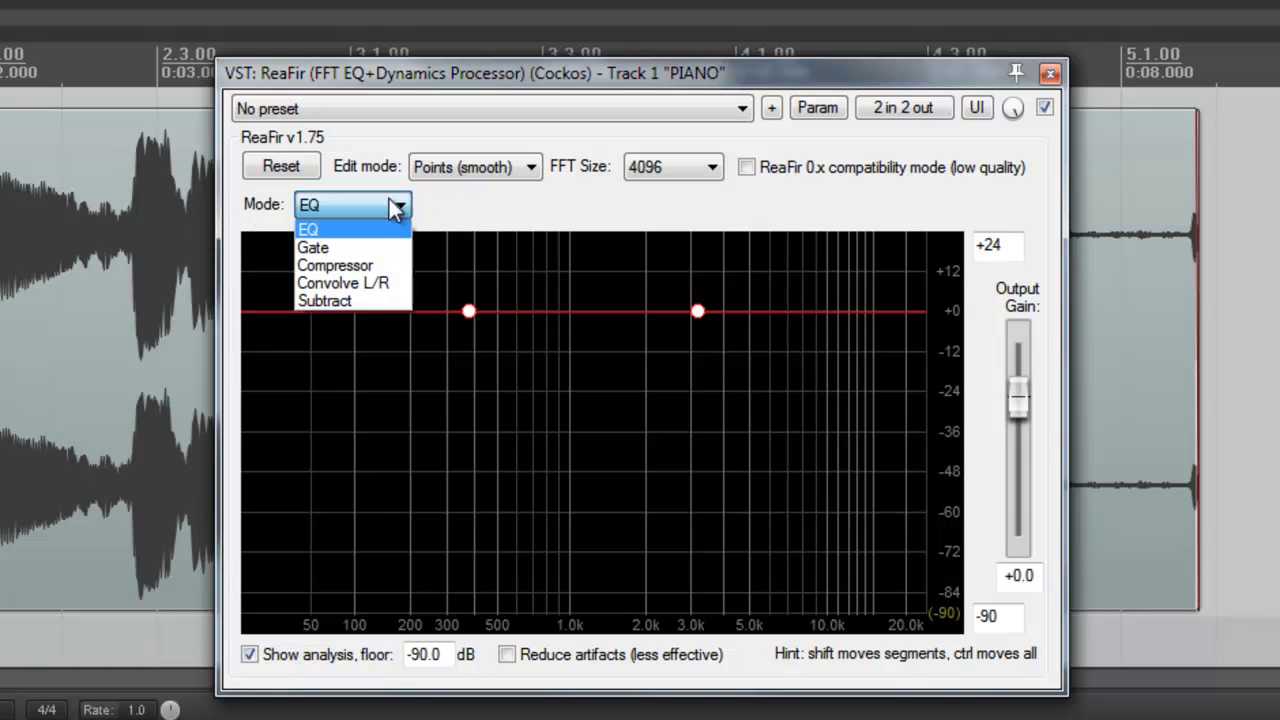
click(329, 300)
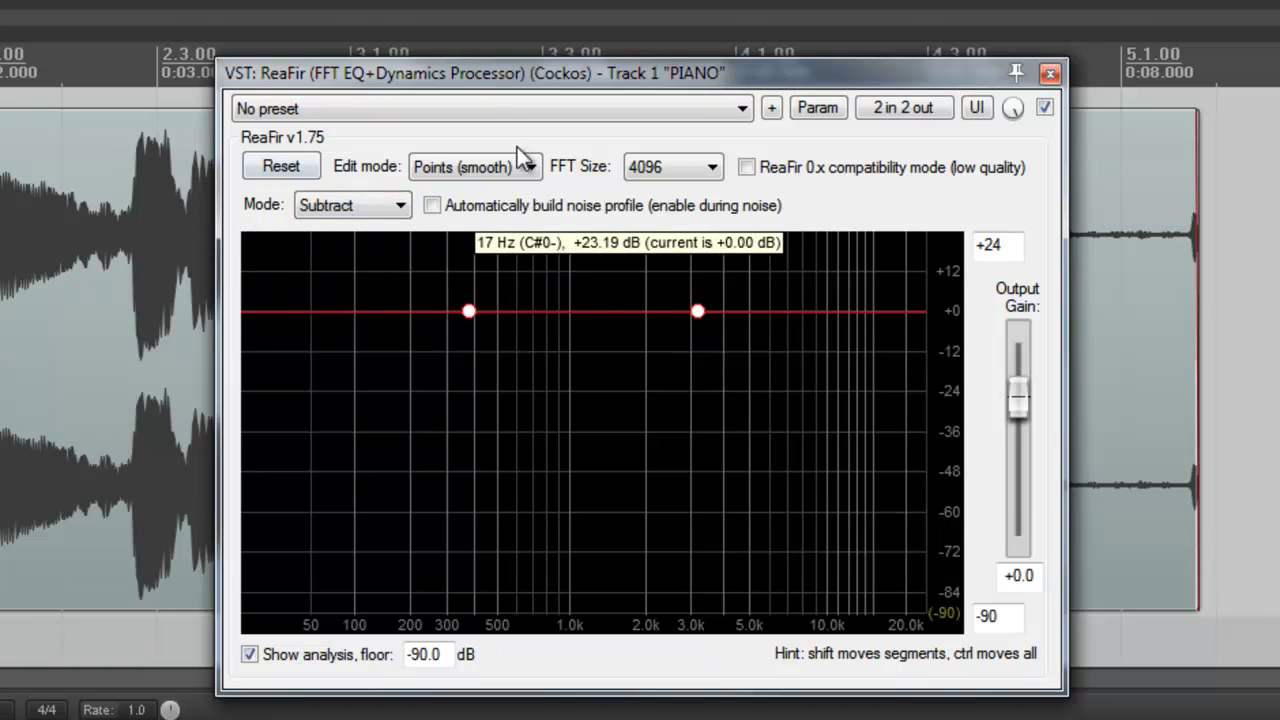
click(446, 208)
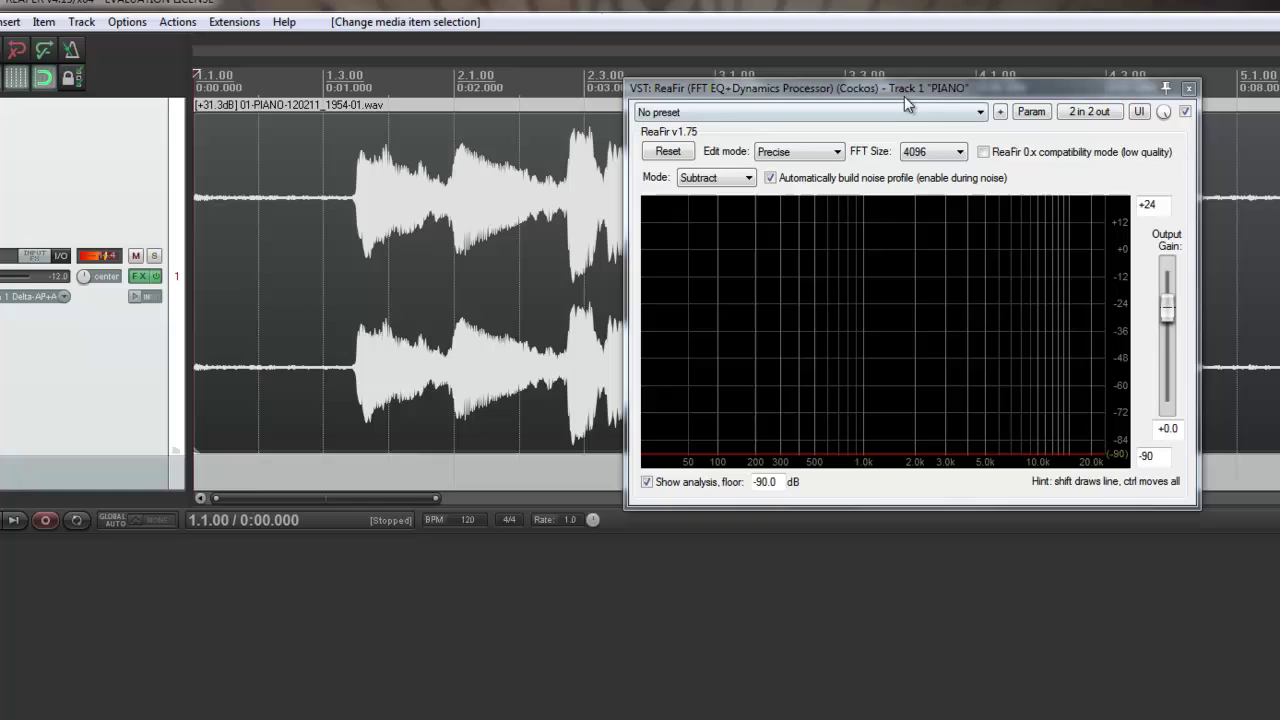
Play the recording so ReaFir captures the noise, then turn off automatic profile building
key(space)
key(space)
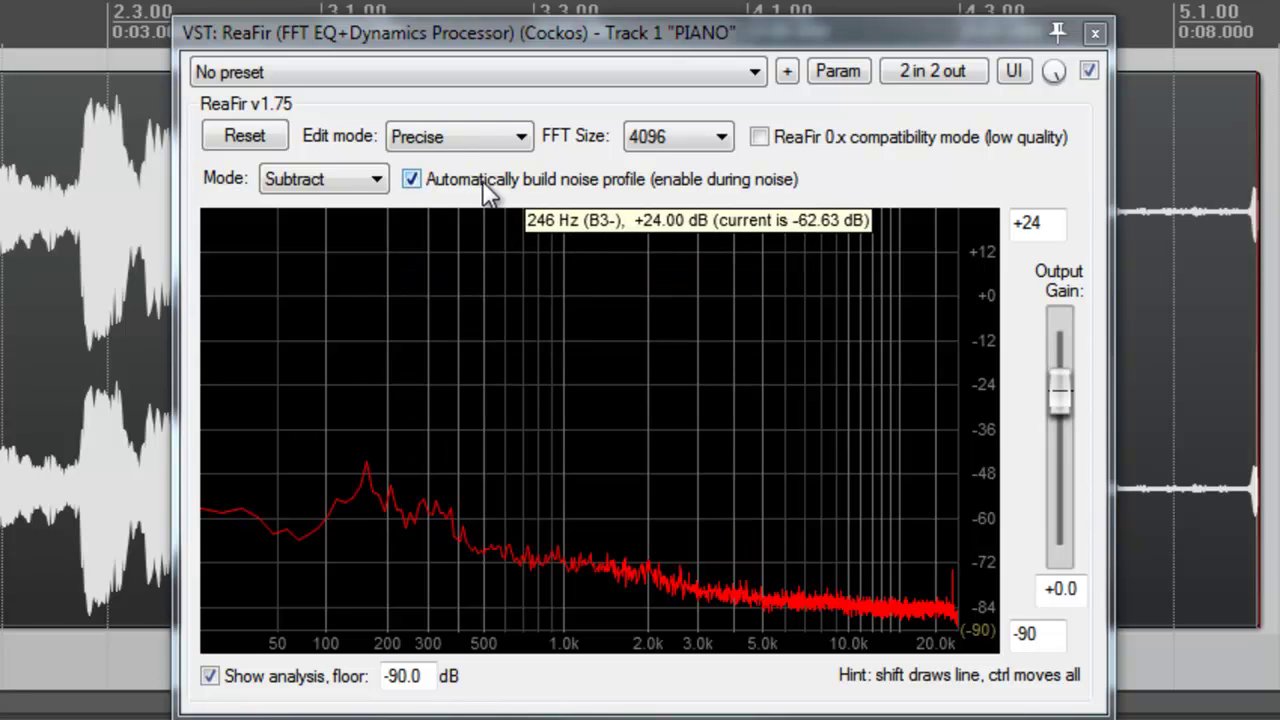
click(411, 179)
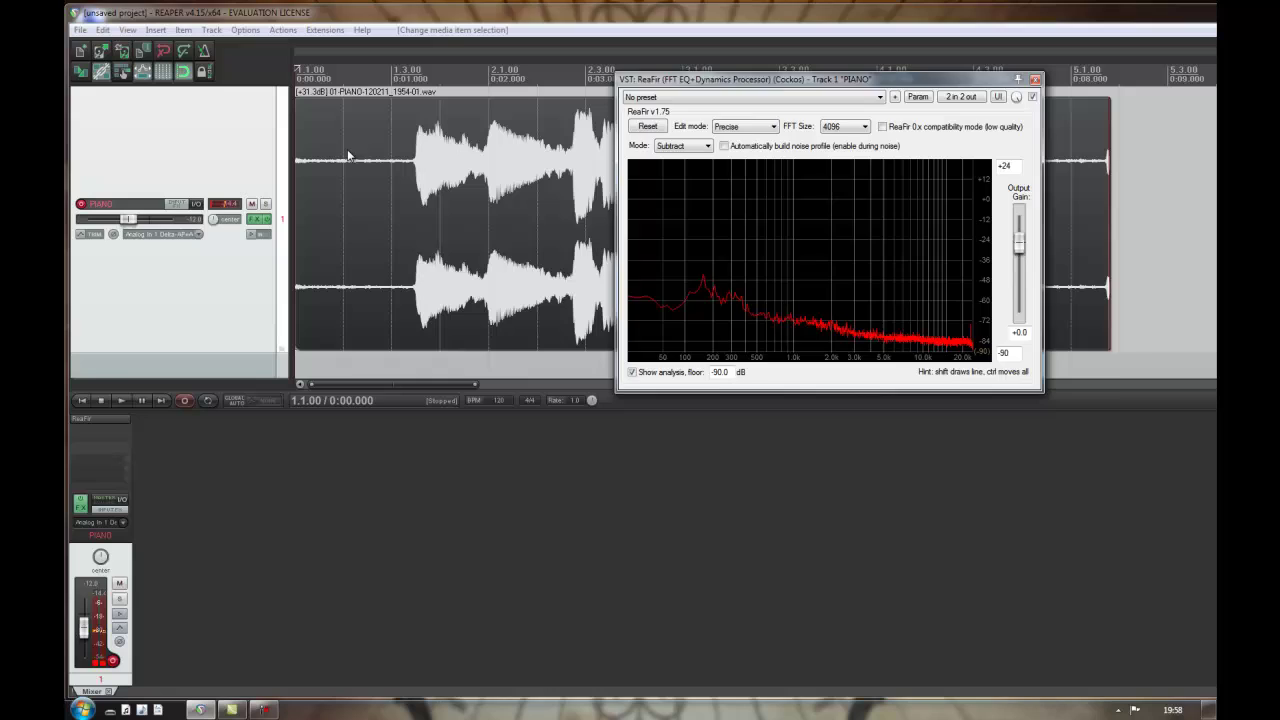
key(space)
shift+click(116, 418)
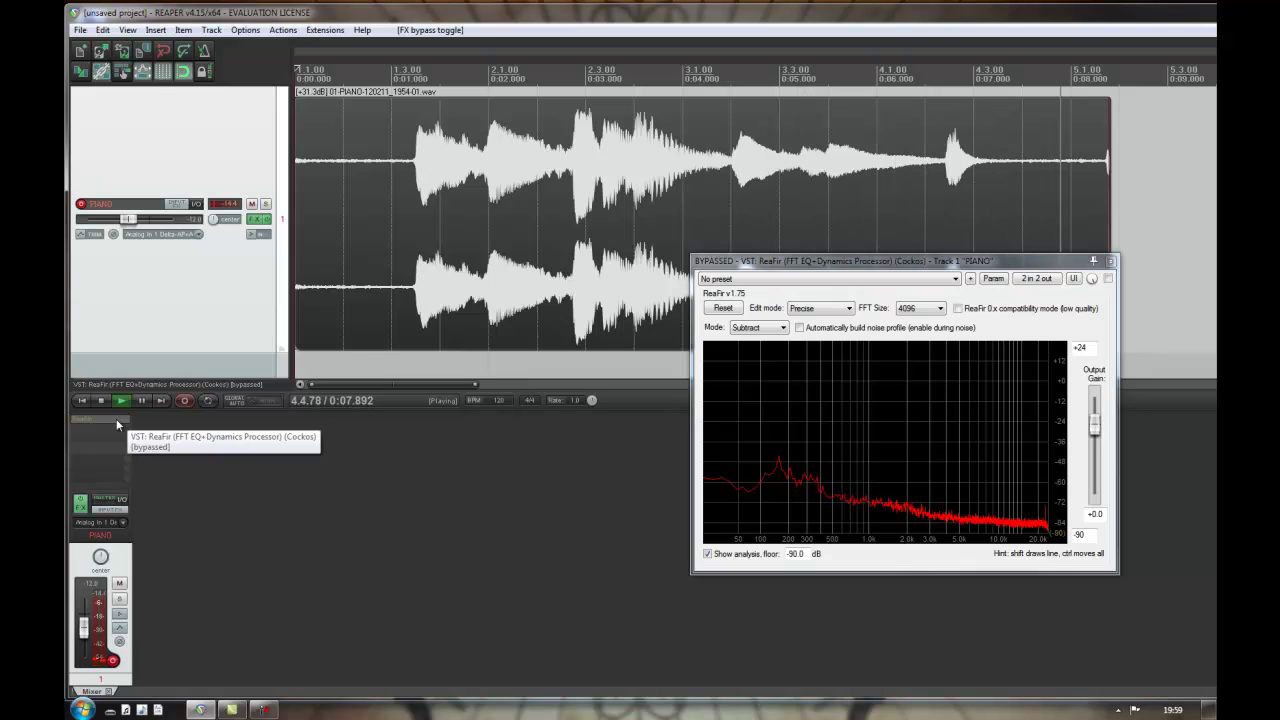
ctrl+click(116, 418)
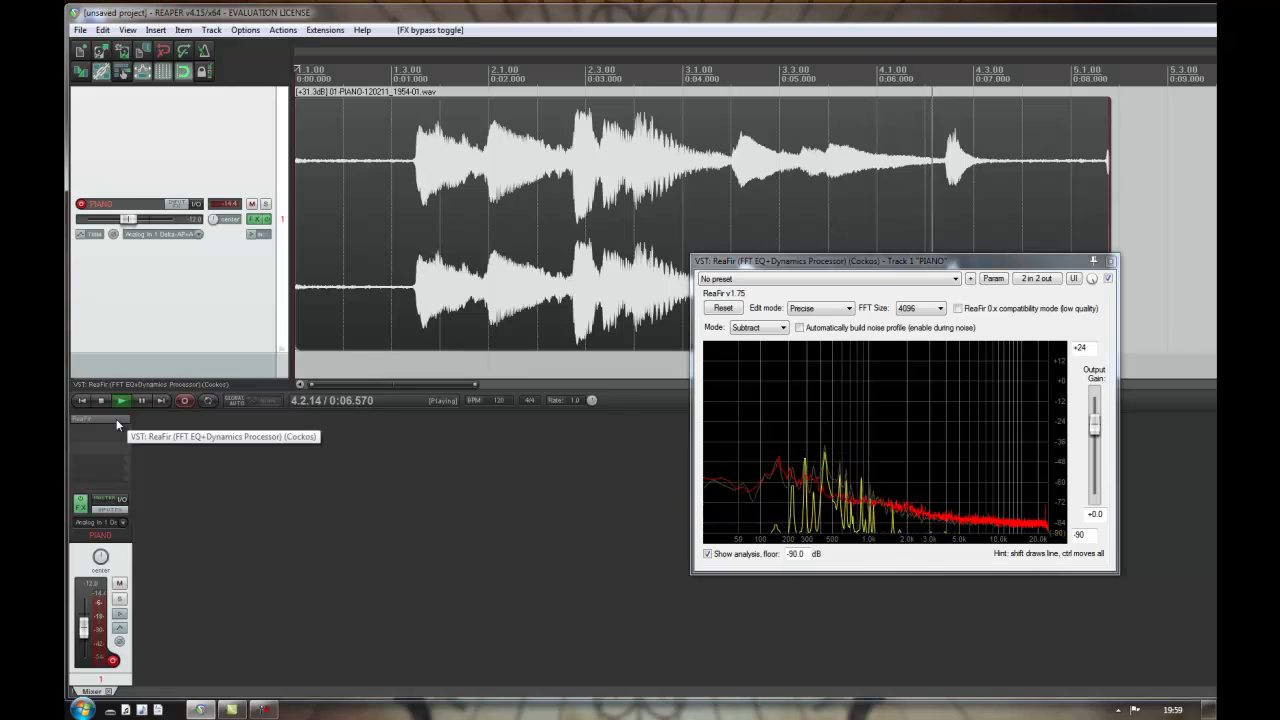
key(space)
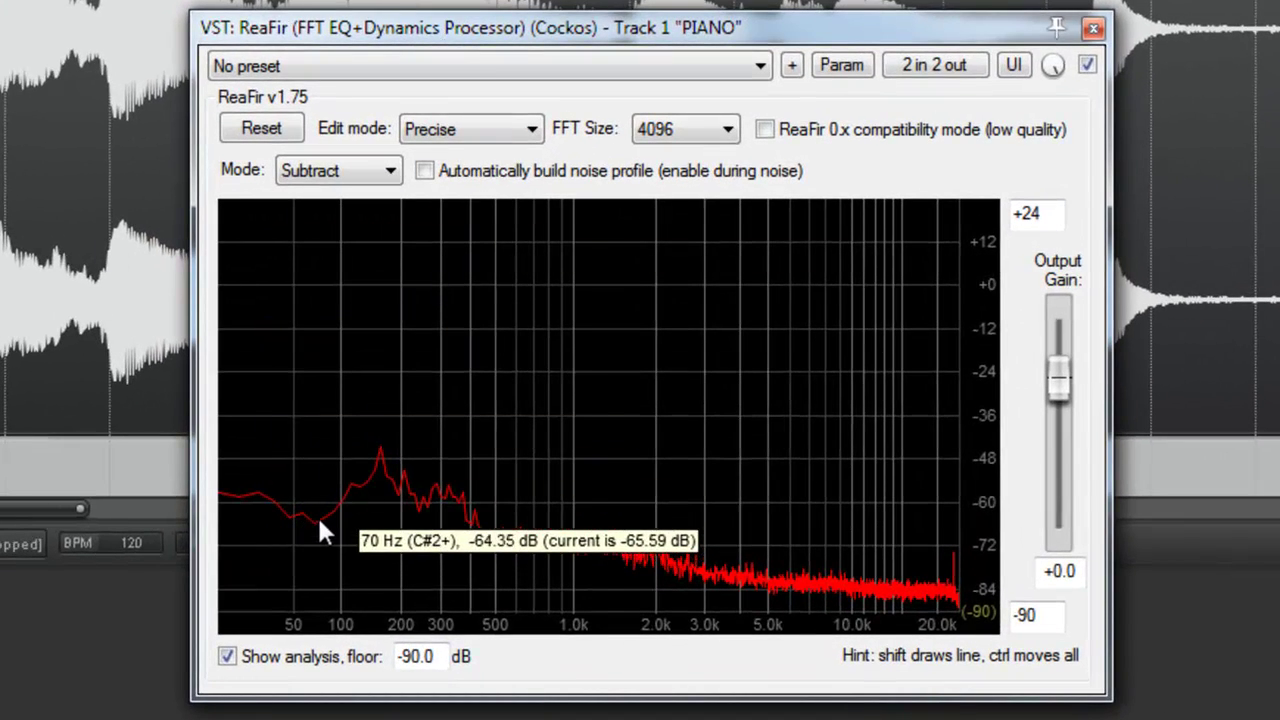
Trial-raise the ReaFir noise curve, undo the changes, then bypass ReaFir and close its window
mouse_move(318, 521)
mouse_down()
mouse_move(320, 440)
mouse_move(367, 396)
mouse_move(490, 433)
mouse_move(410, 384)
mouse_move(336, 406)
mouse_move(351, 480)
mouse_move(484, 504)
mouse_move(377, 503)
mouse_up()
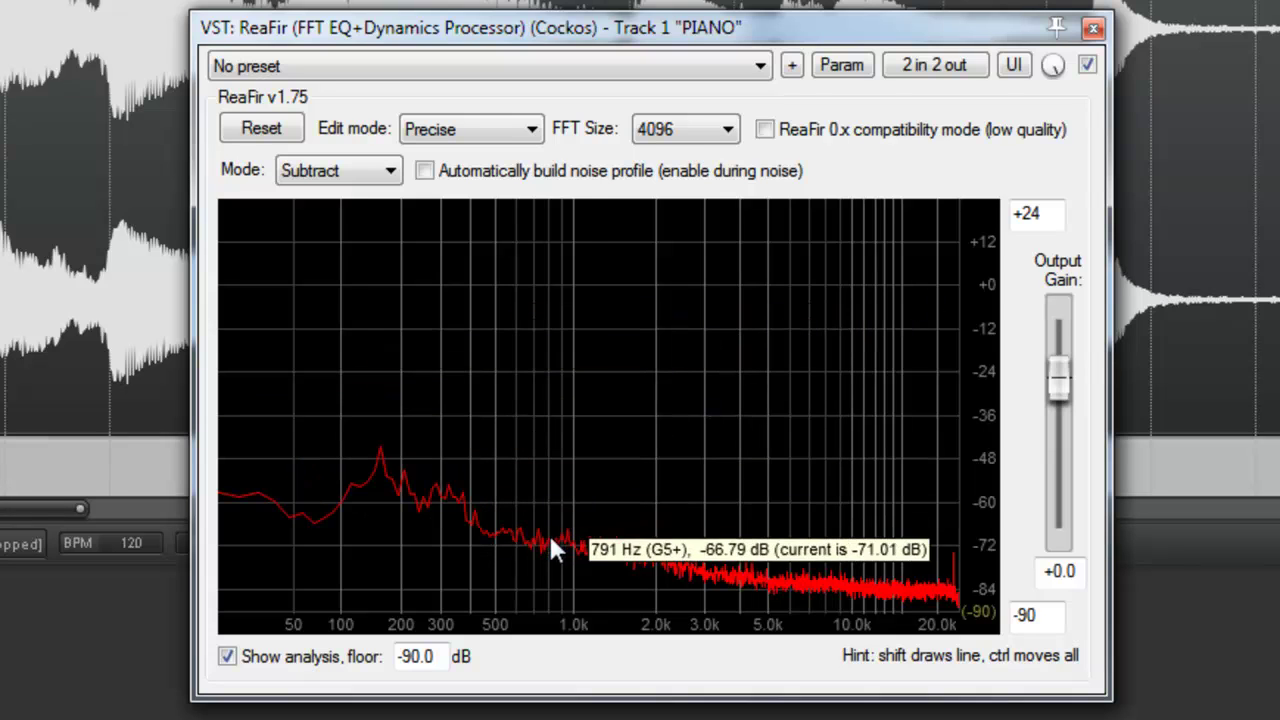
ctrl+drag(553, 540, 552, 497)
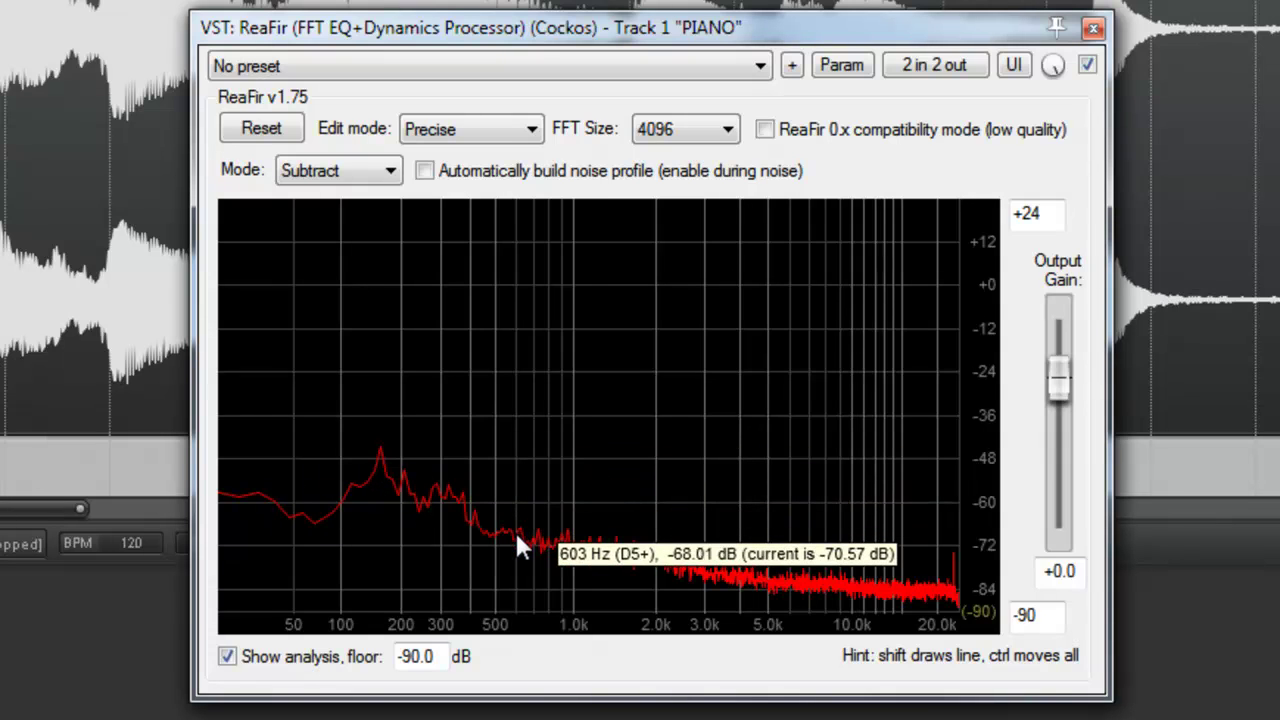
key(ctrl+z)
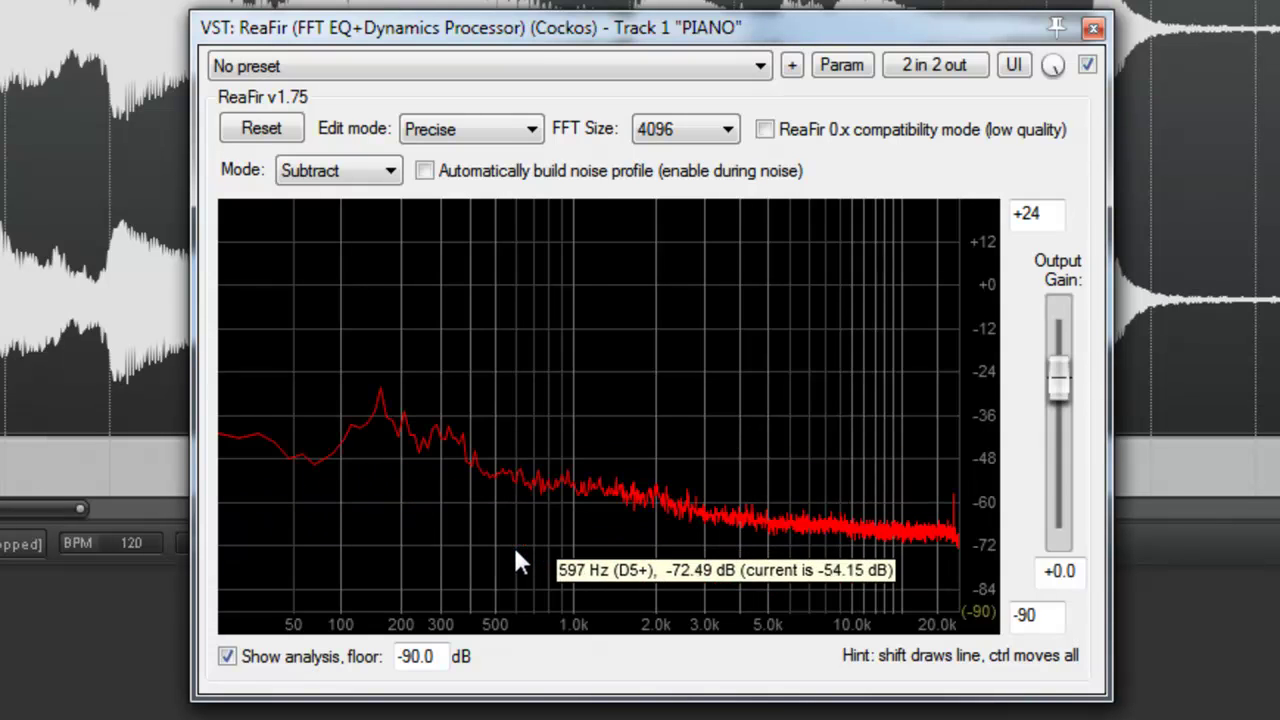
key(ctrl+shift+z)
click(1088, 65)
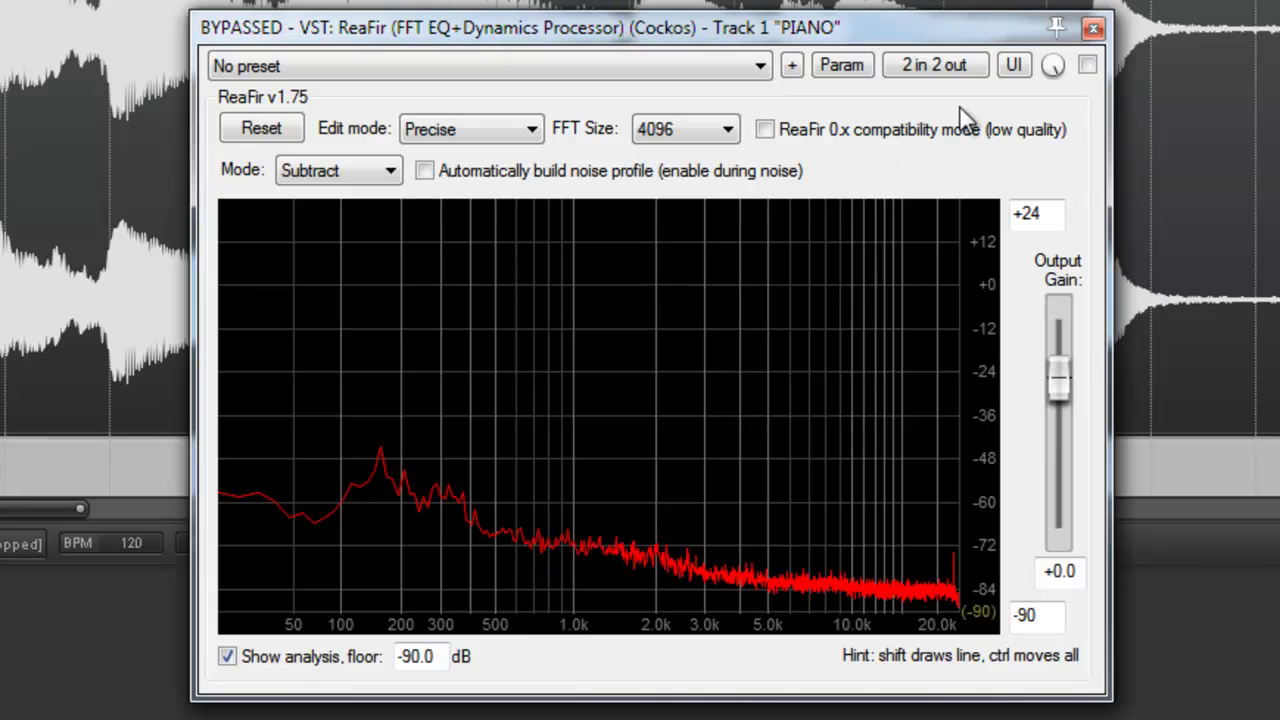
click(1088, 30)
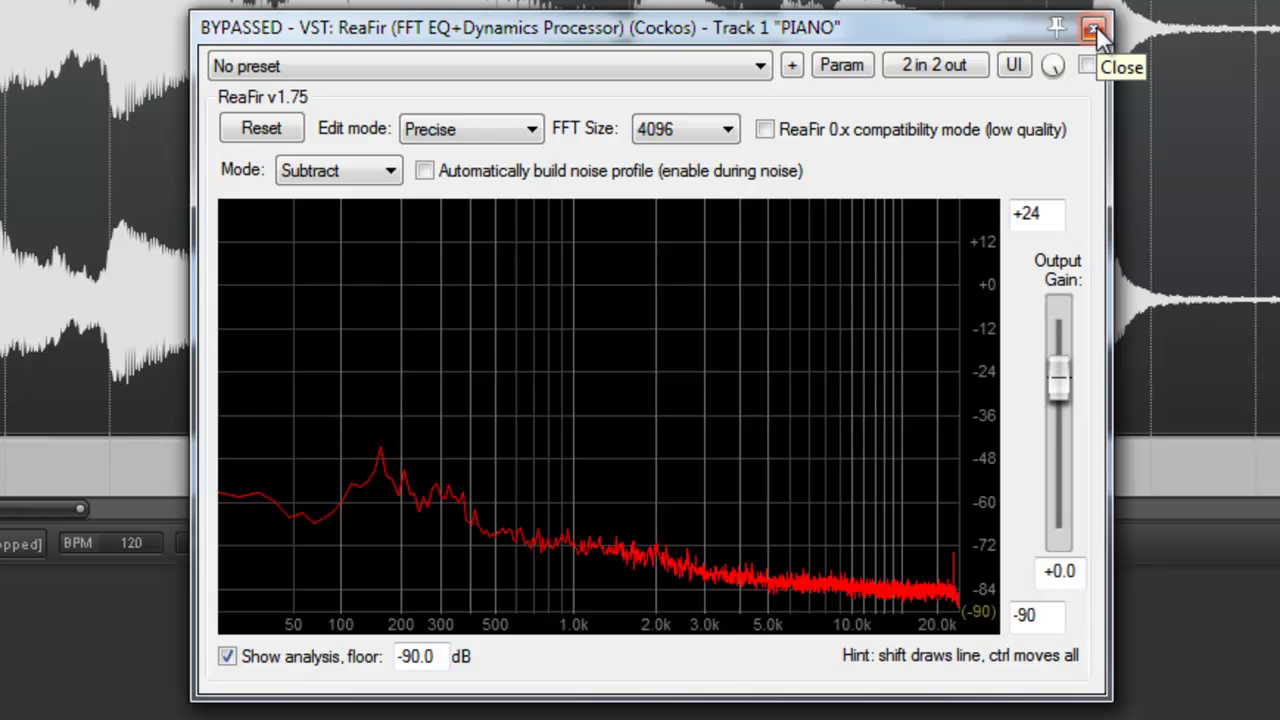
Apply the track FX to the piano item as new take '01-PIANO-120211_1954-01 render 001.wav'
click(1094, 32)
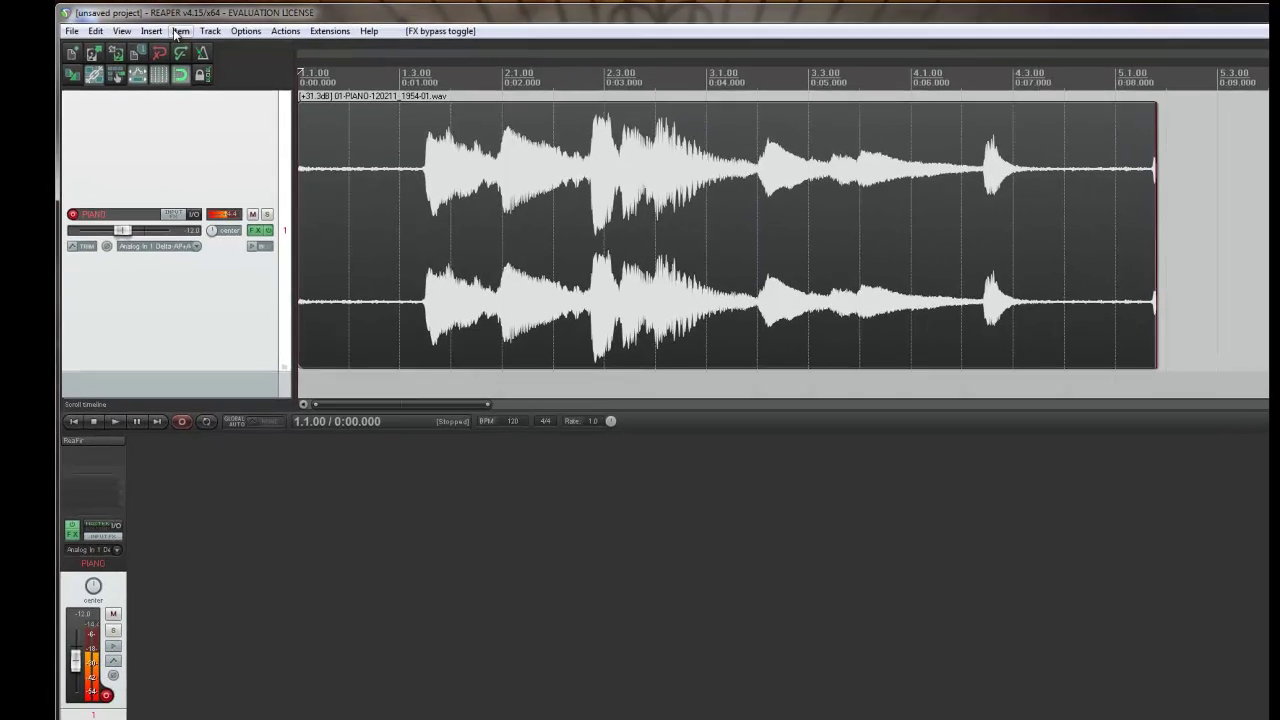
click(176, 31)
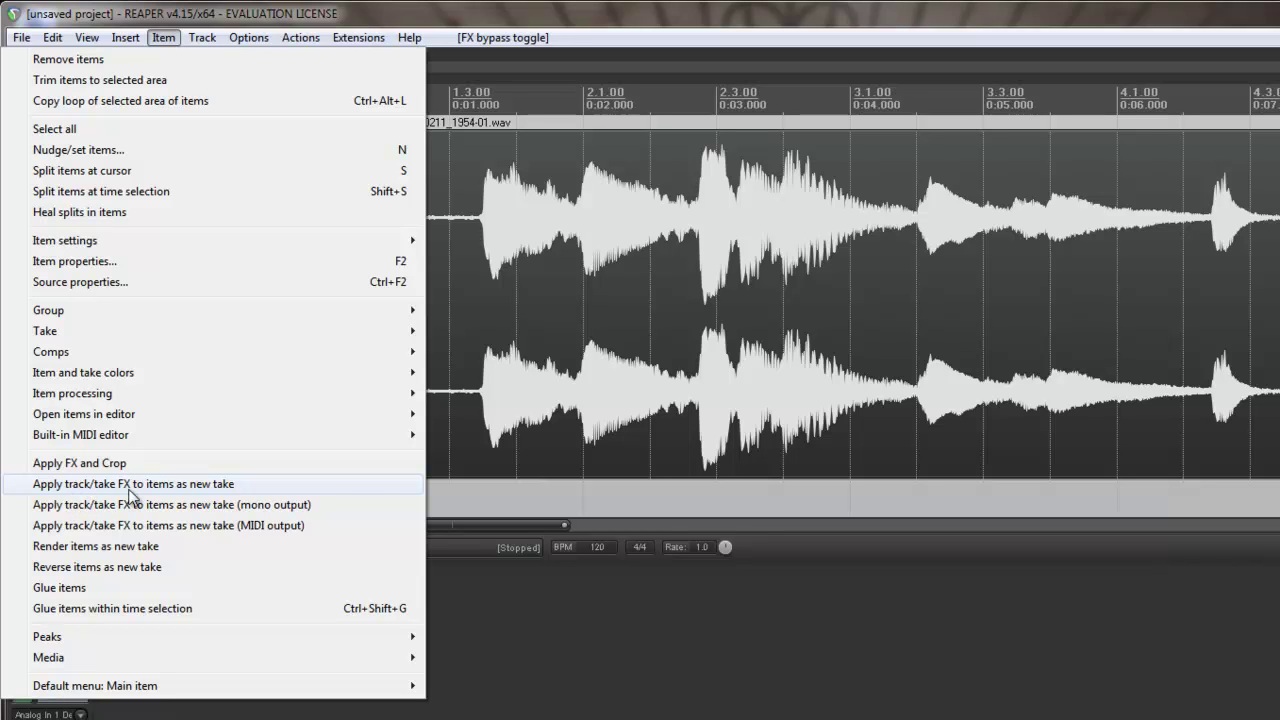
click(129, 486)
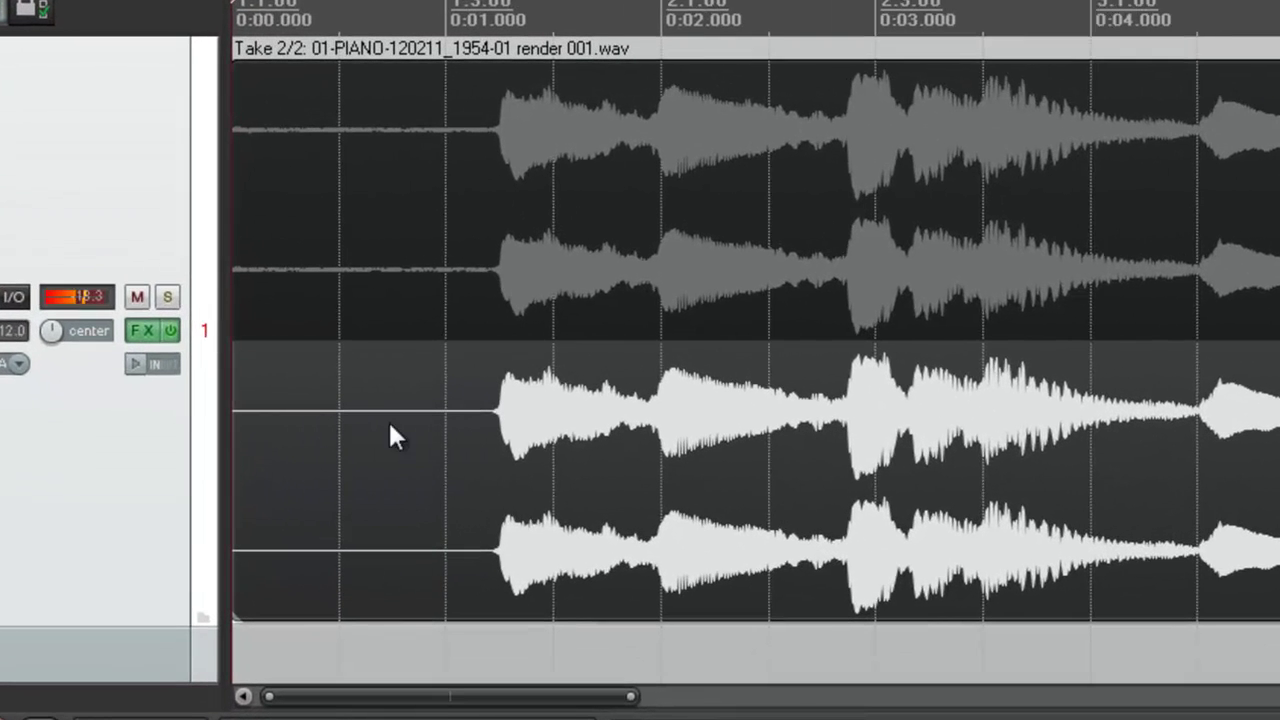
Switch back and forth between Take 1/2 and Take 2/2, then remove ReaFir from the track FX
click(347, 262)
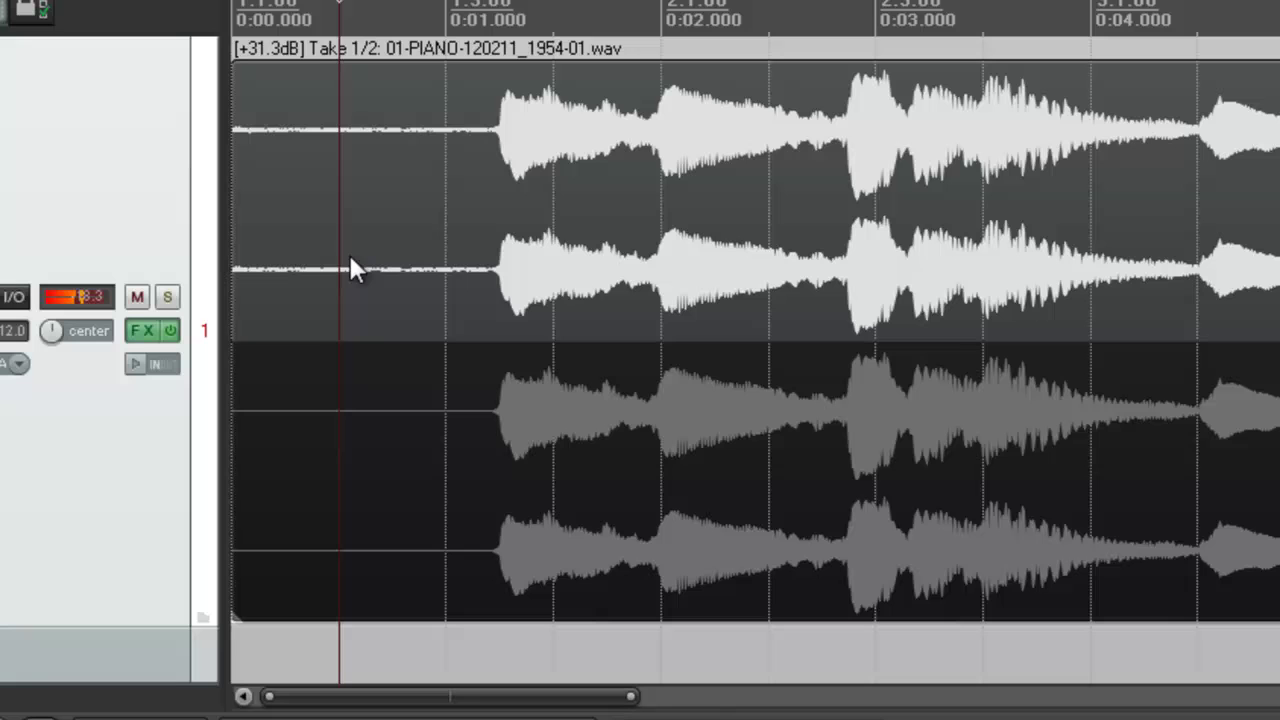
click(388, 477)
click(420, 170)
click(399, 388)
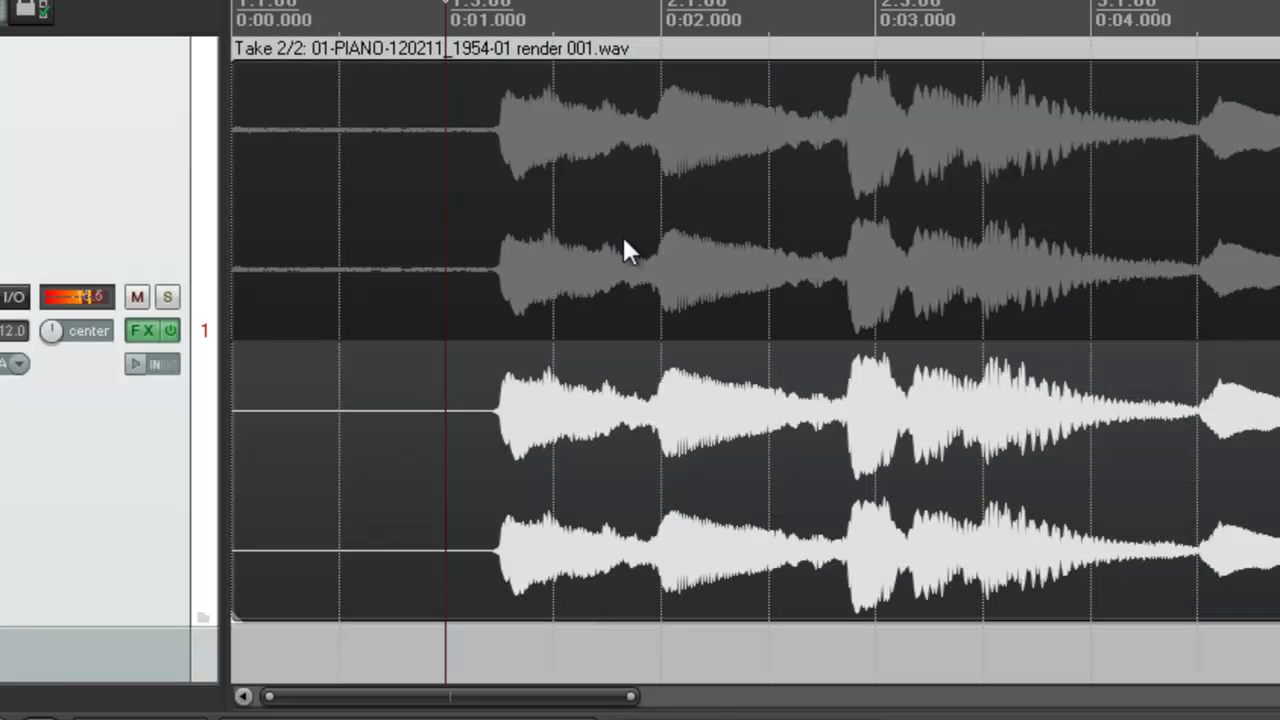
click(365, 160)
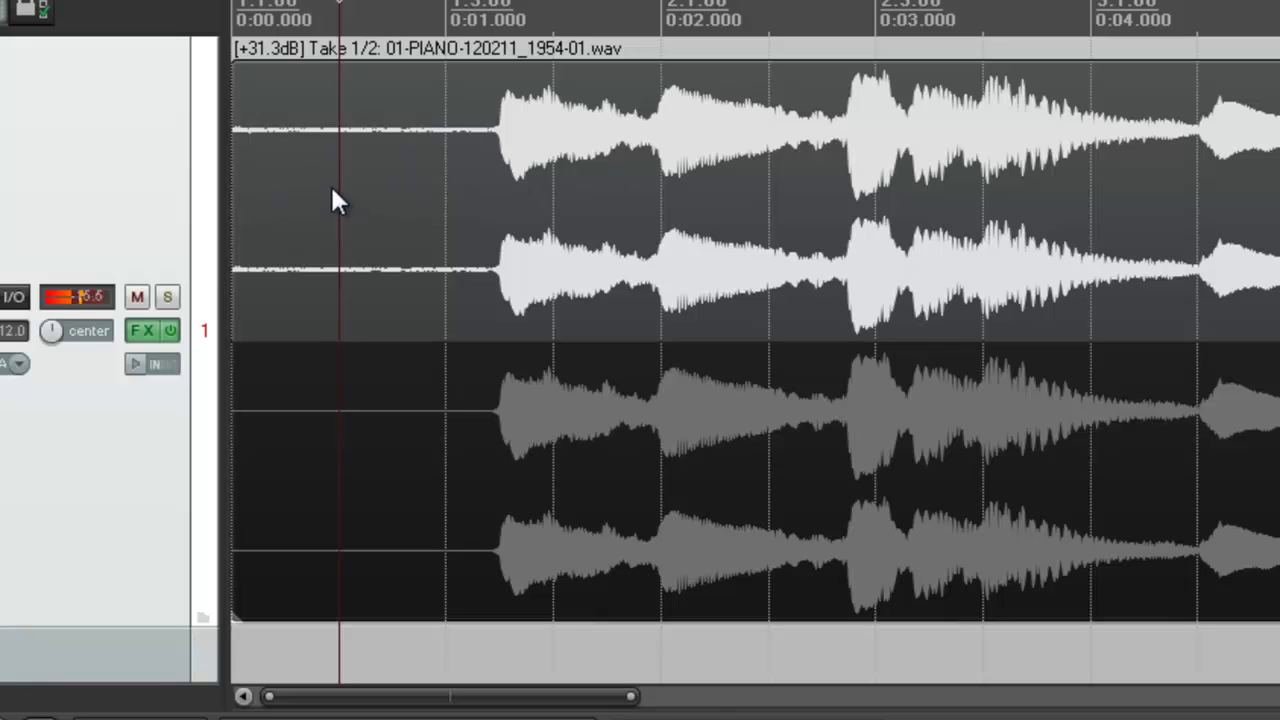
click(240, 598)
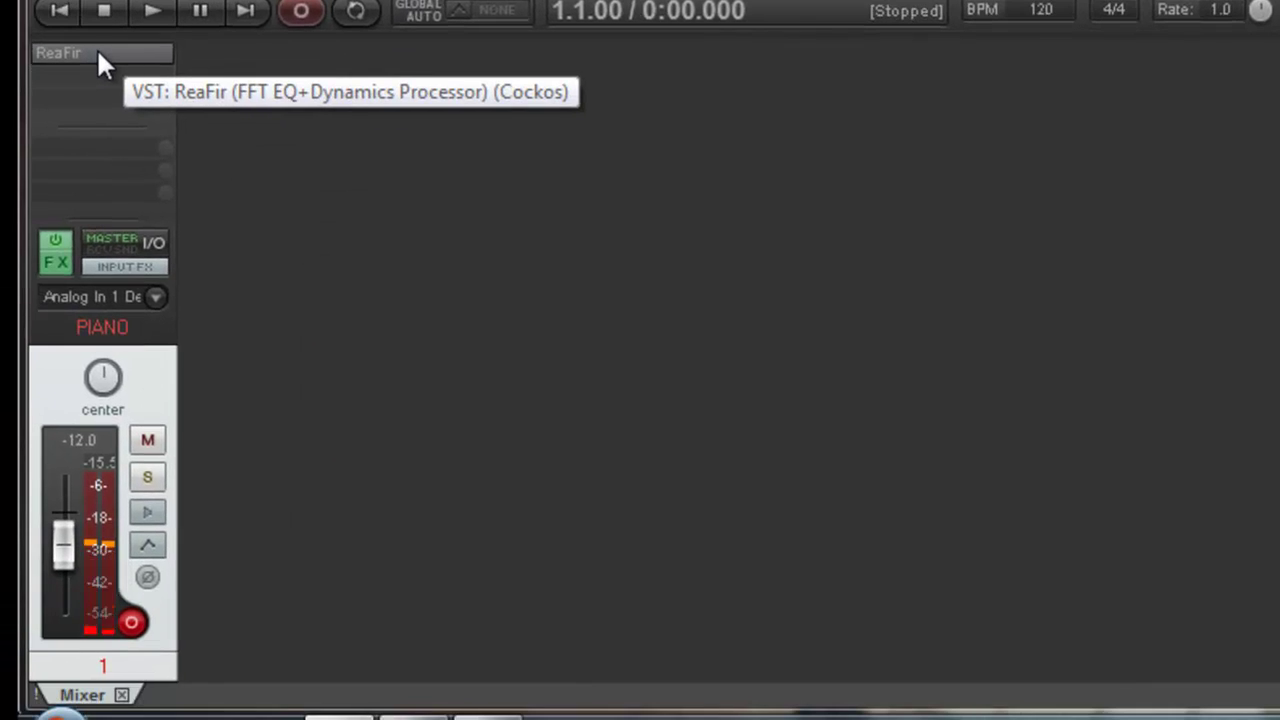
alt+click(98, 55)
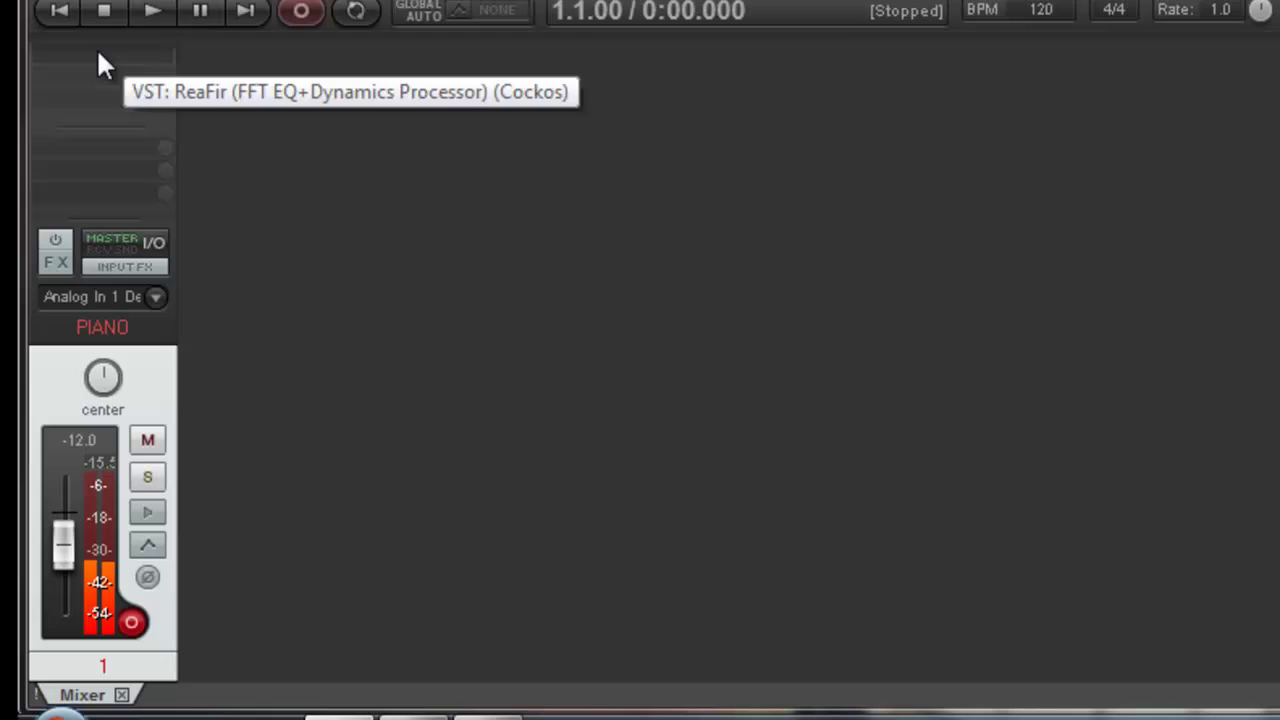